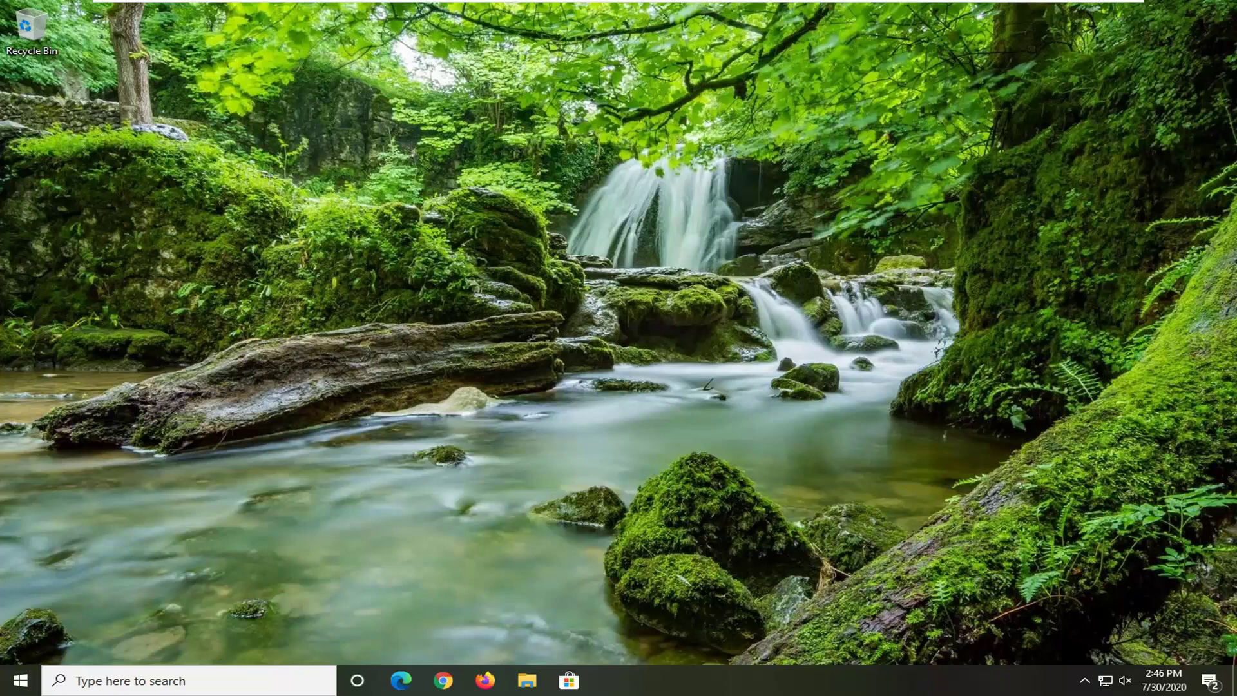
Launch Registry Editor from the Start menu as administrator, approving the UAC prompt
left_click(14, 680)
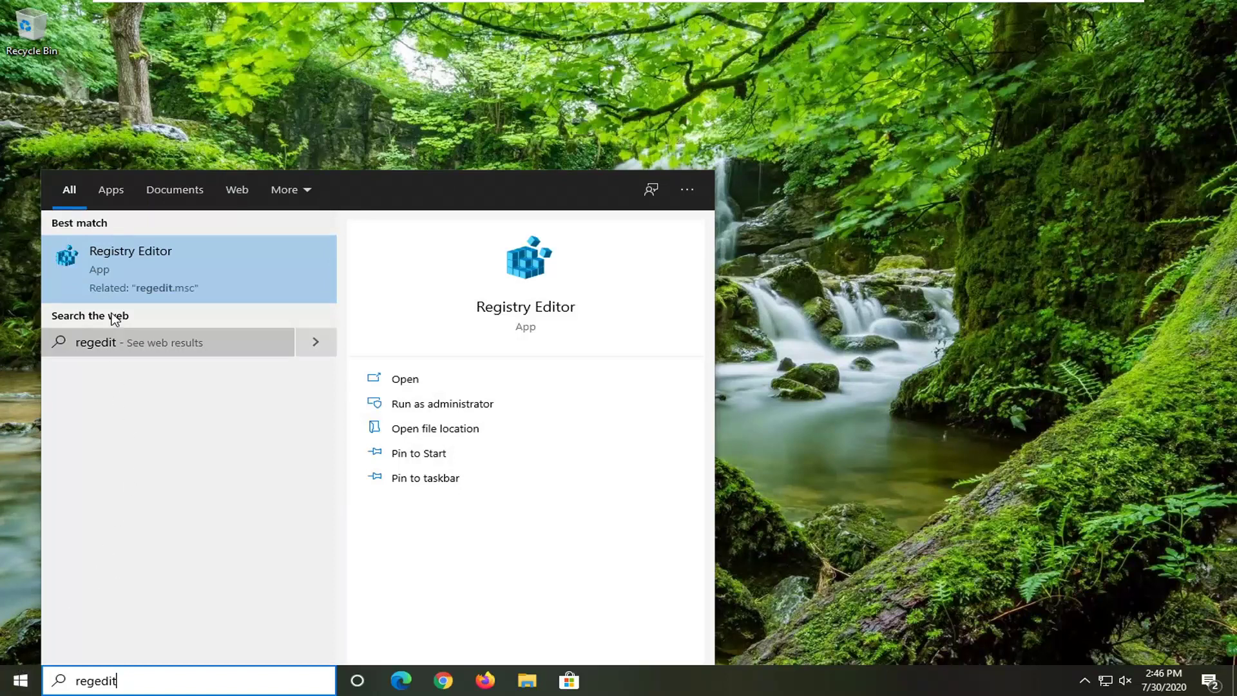
right_click(125, 265)
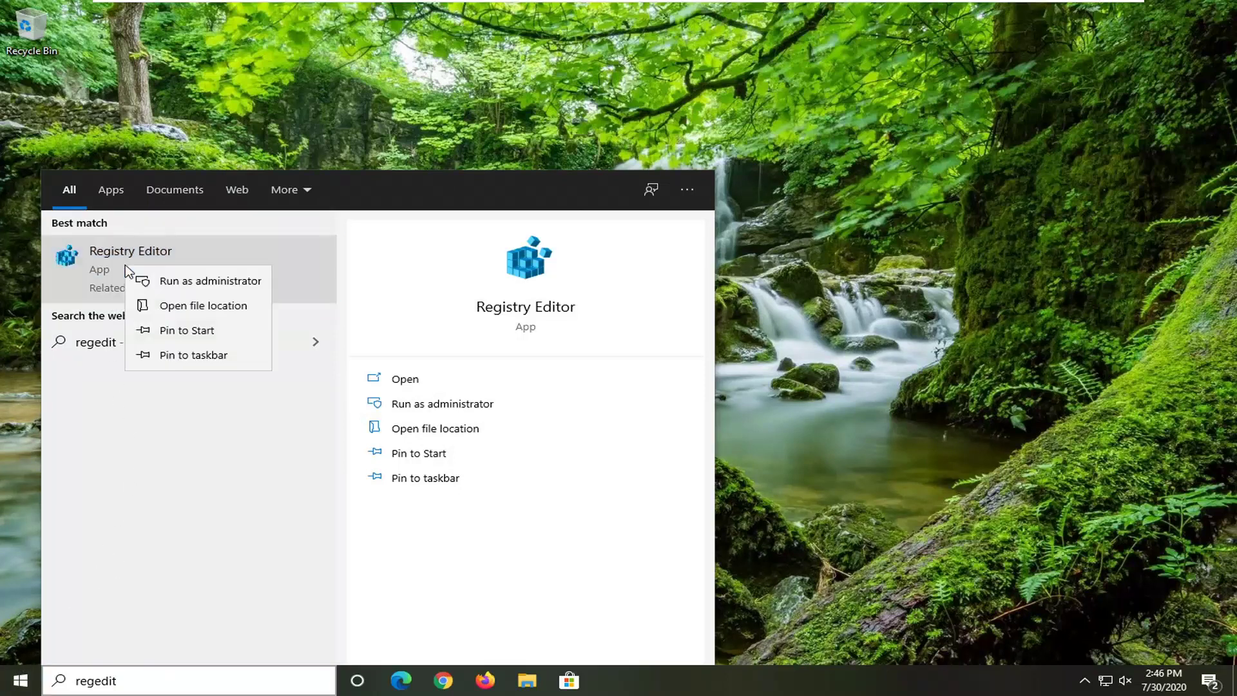
left_click(174, 281)
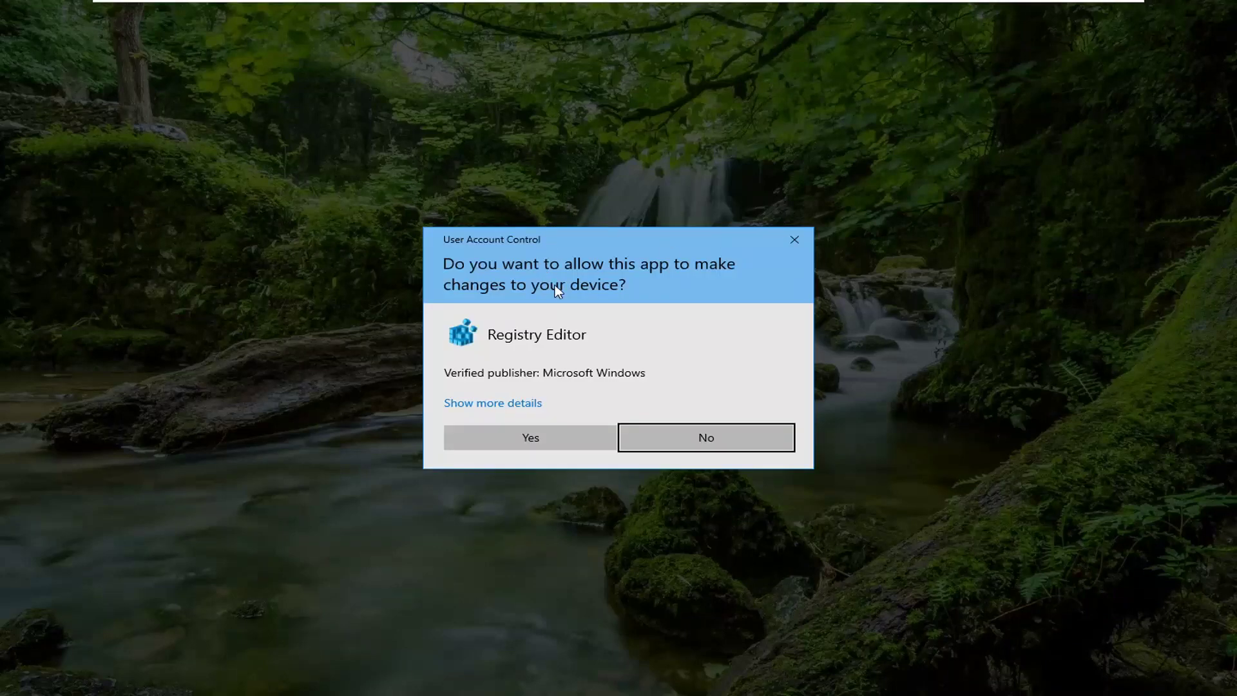
left_click(530, 438)
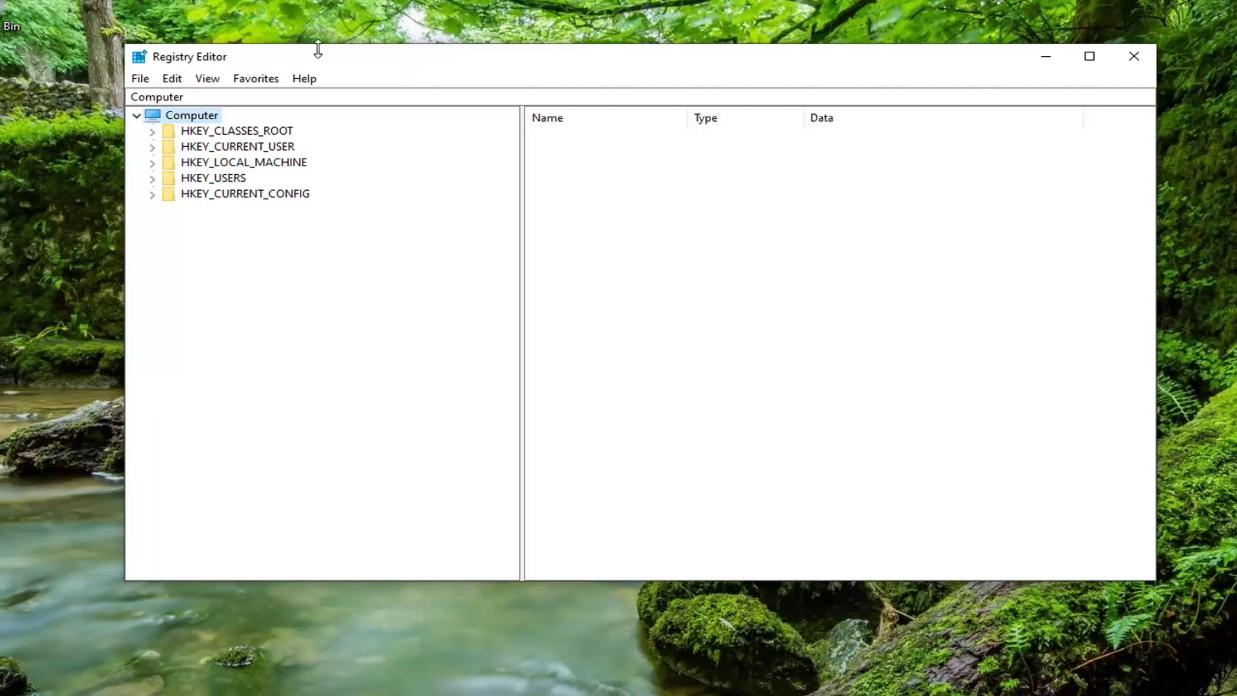
left_click(140, 79)
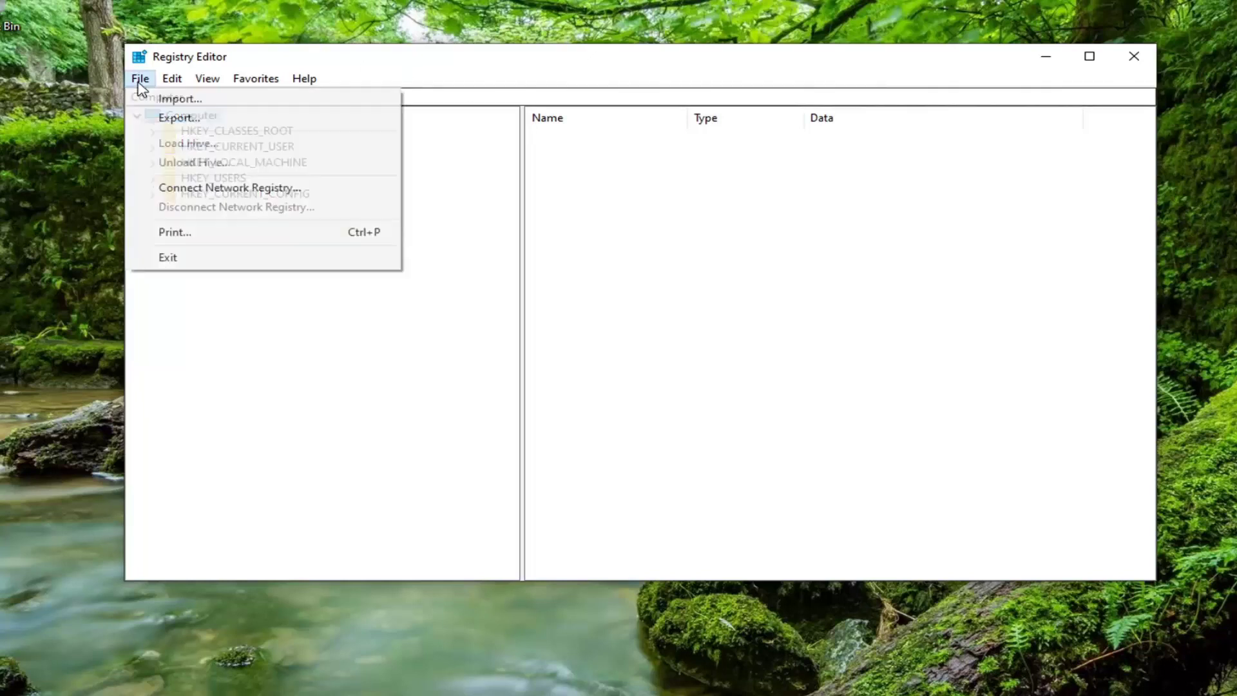
left_click(187, 118)
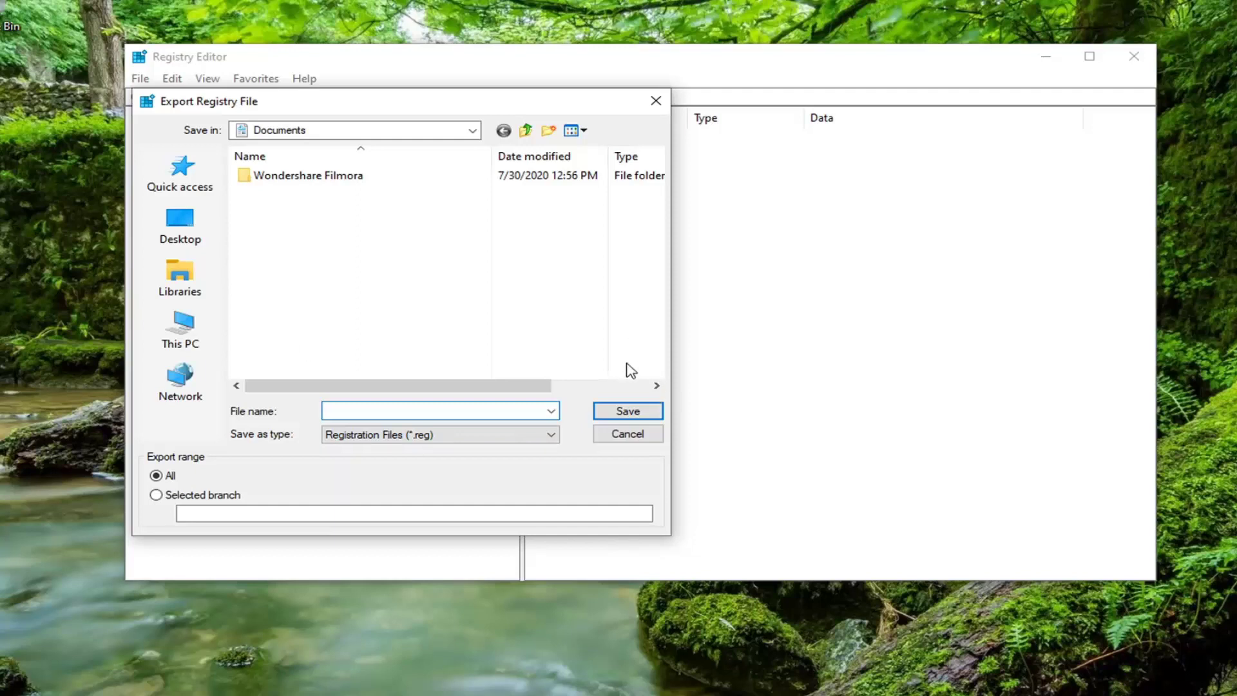
left_click(625, 434)
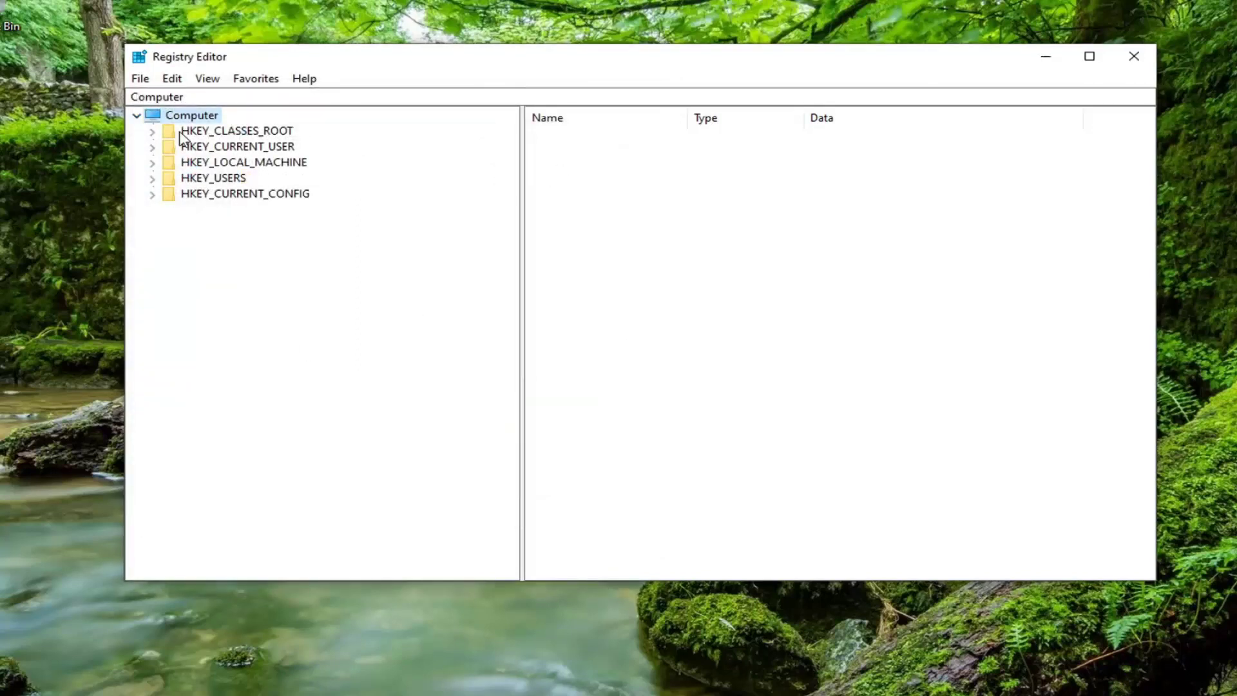
left_click(139, 78)
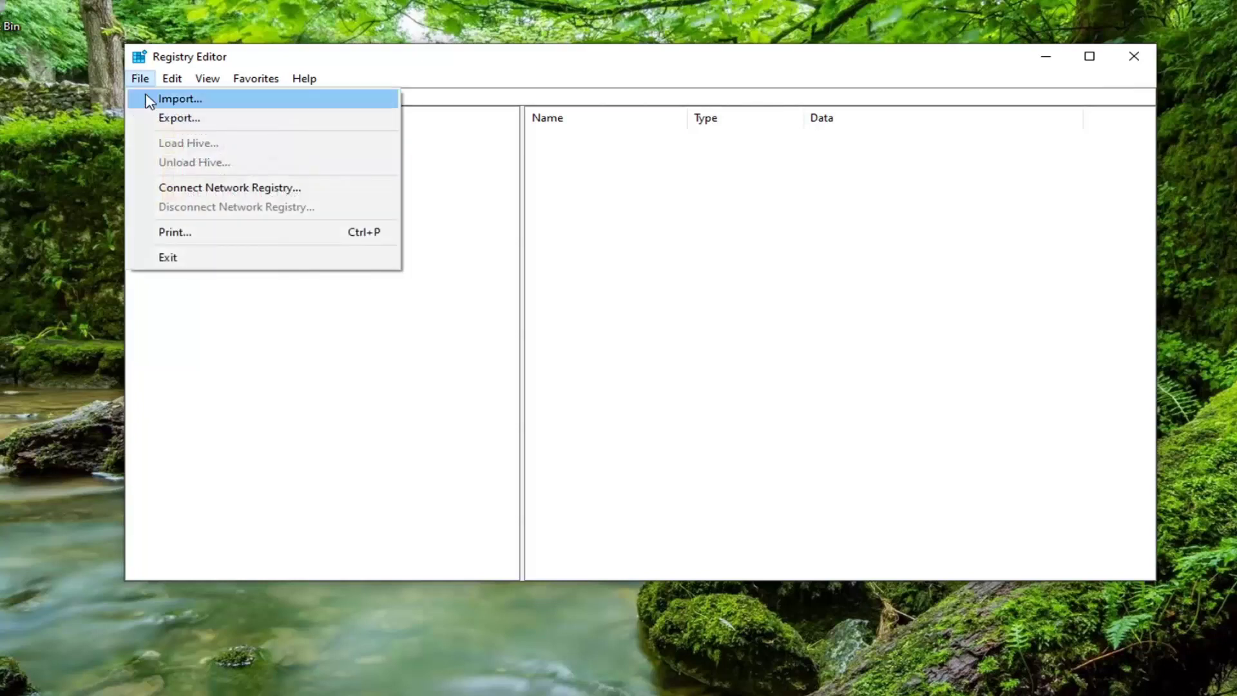
left_click(156, 98)
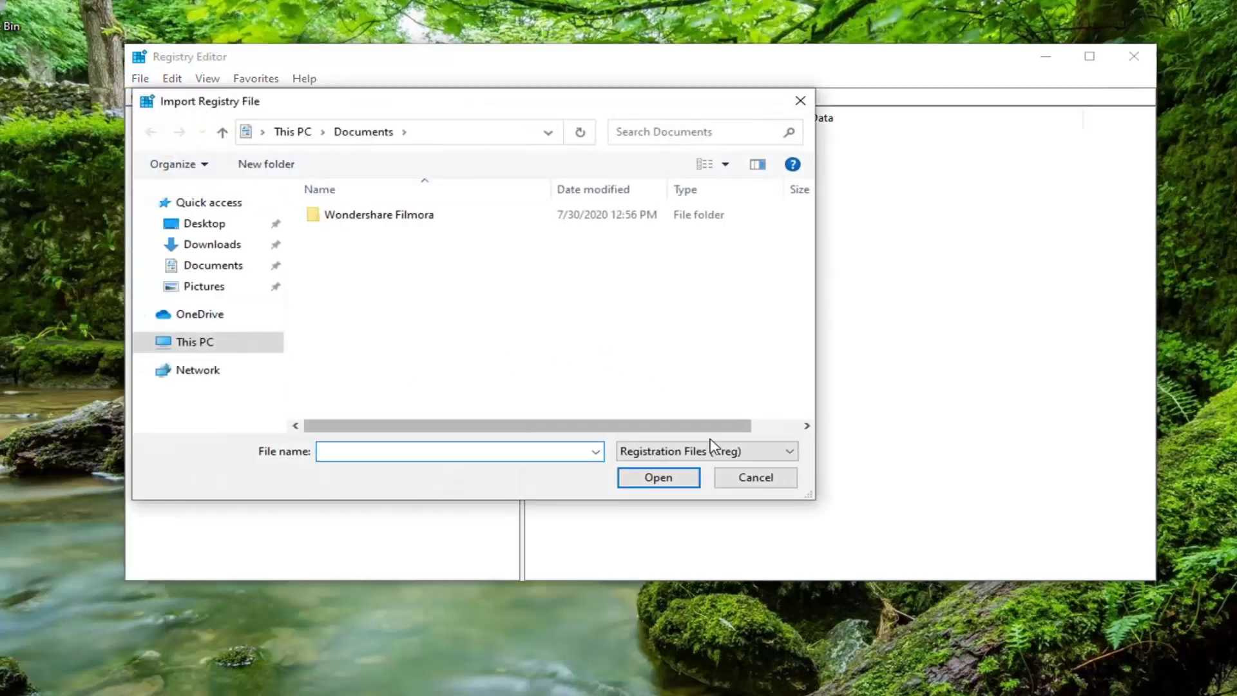
left_click(772, 481)
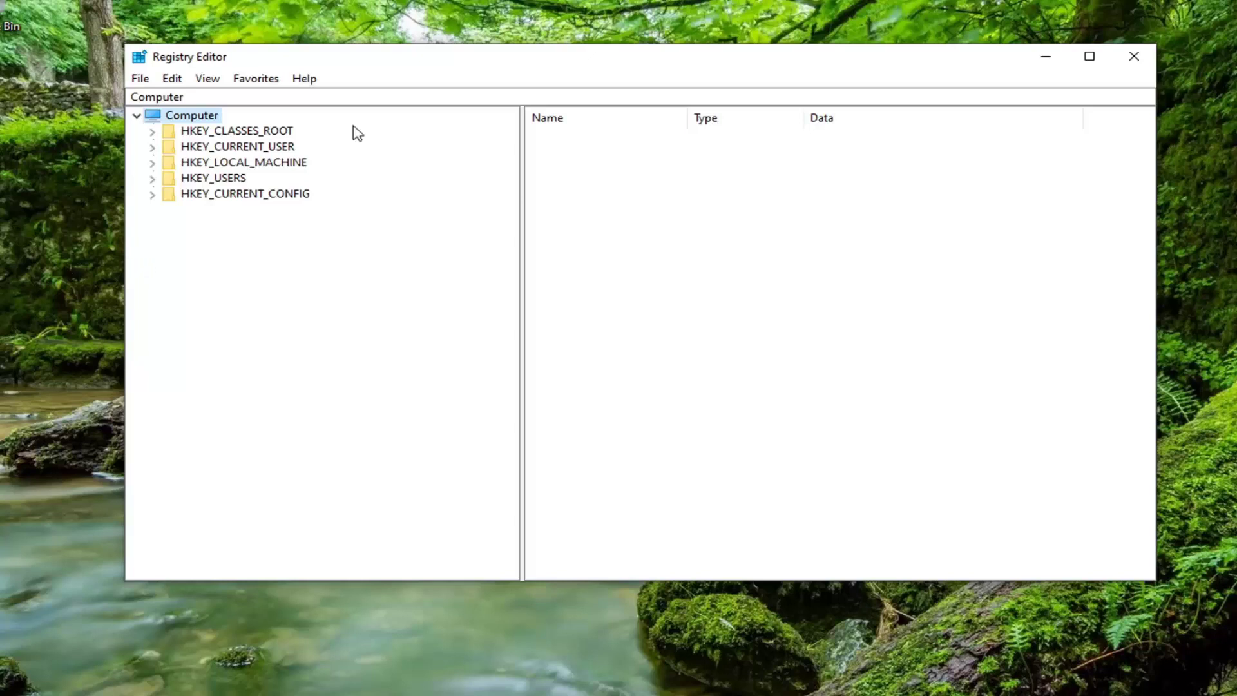
Navigate the tree to HKEY_LOCAL_MACHINE\SOFTWARE\Policies\Microsoft\Windows\Sandbox and show its values
double_click(288, 164)
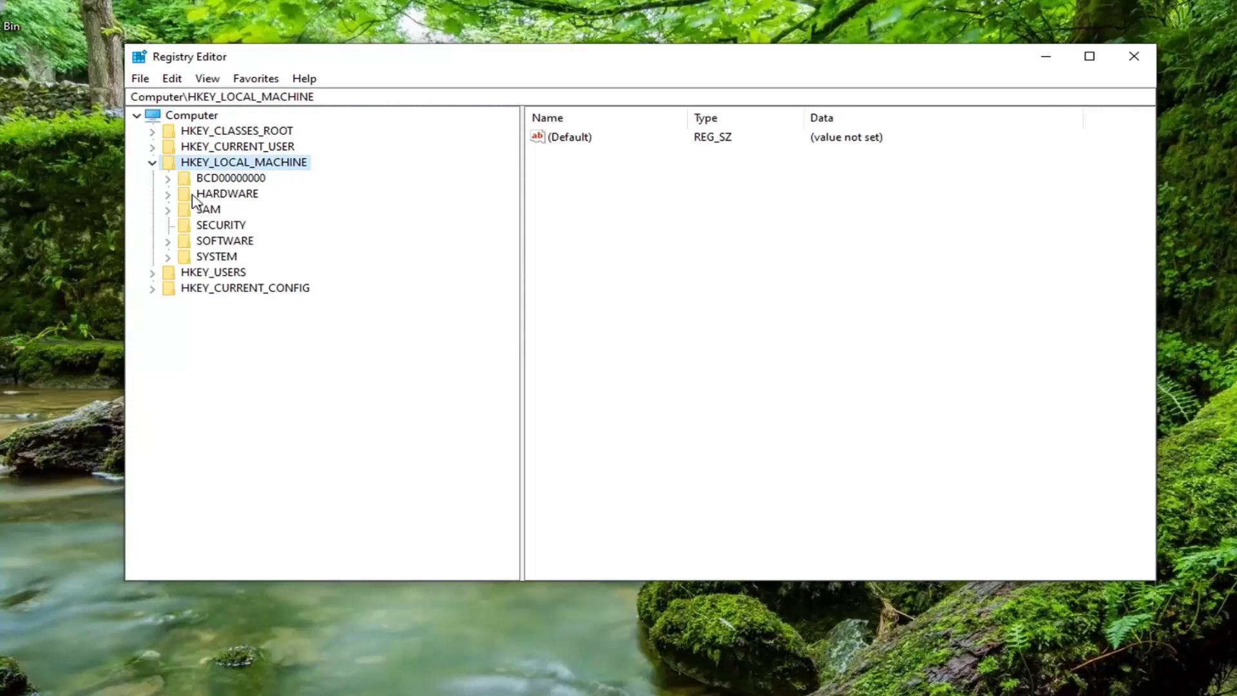
double_click(217, 242)
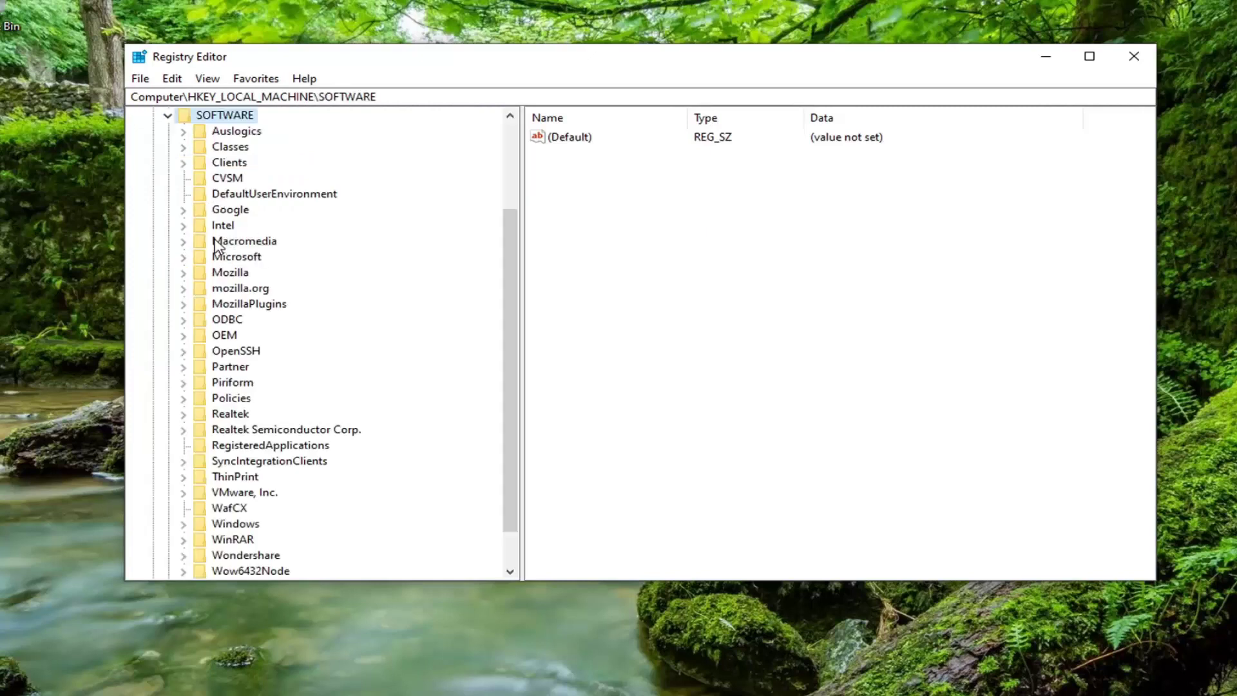
double_click(233, 401)
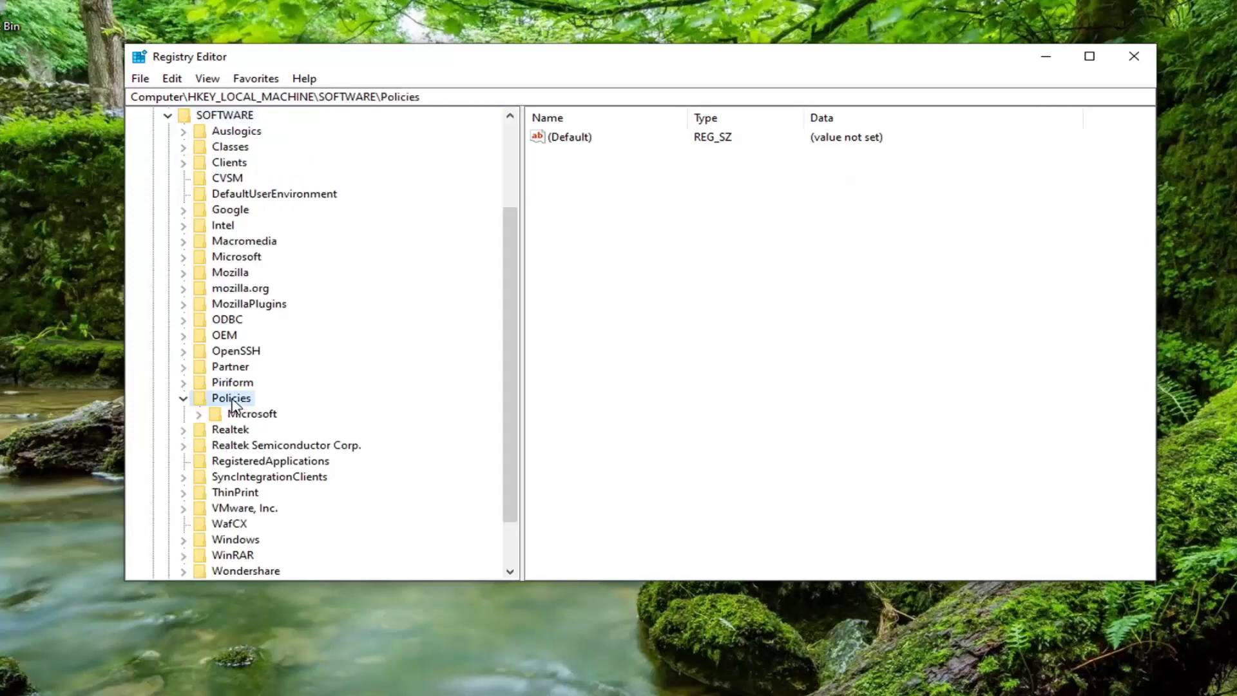
double_click(235, 416)
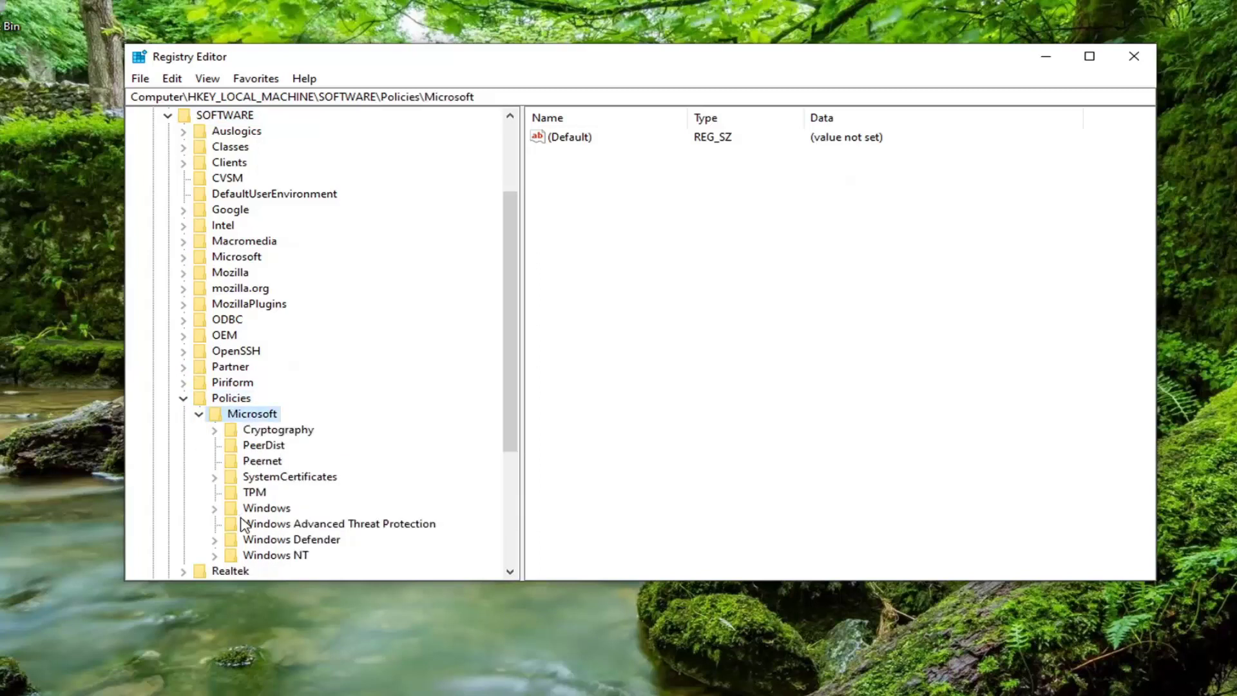
double_click(259, 508)
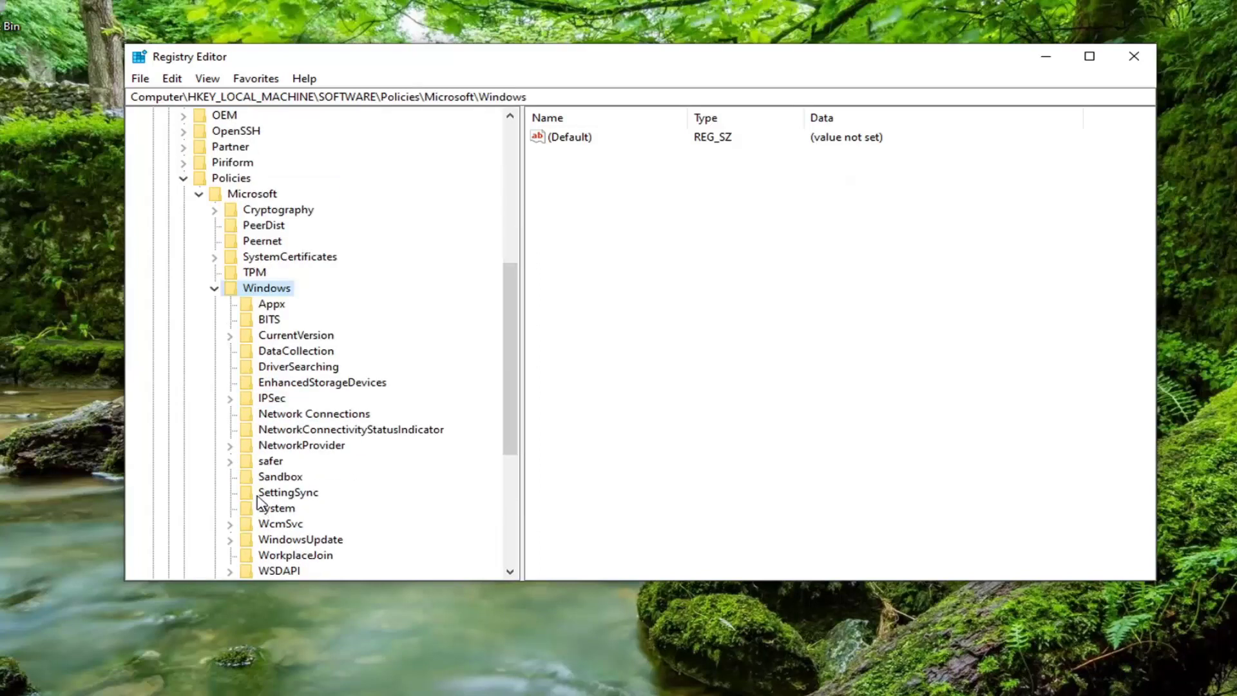
left_click(273, 477)
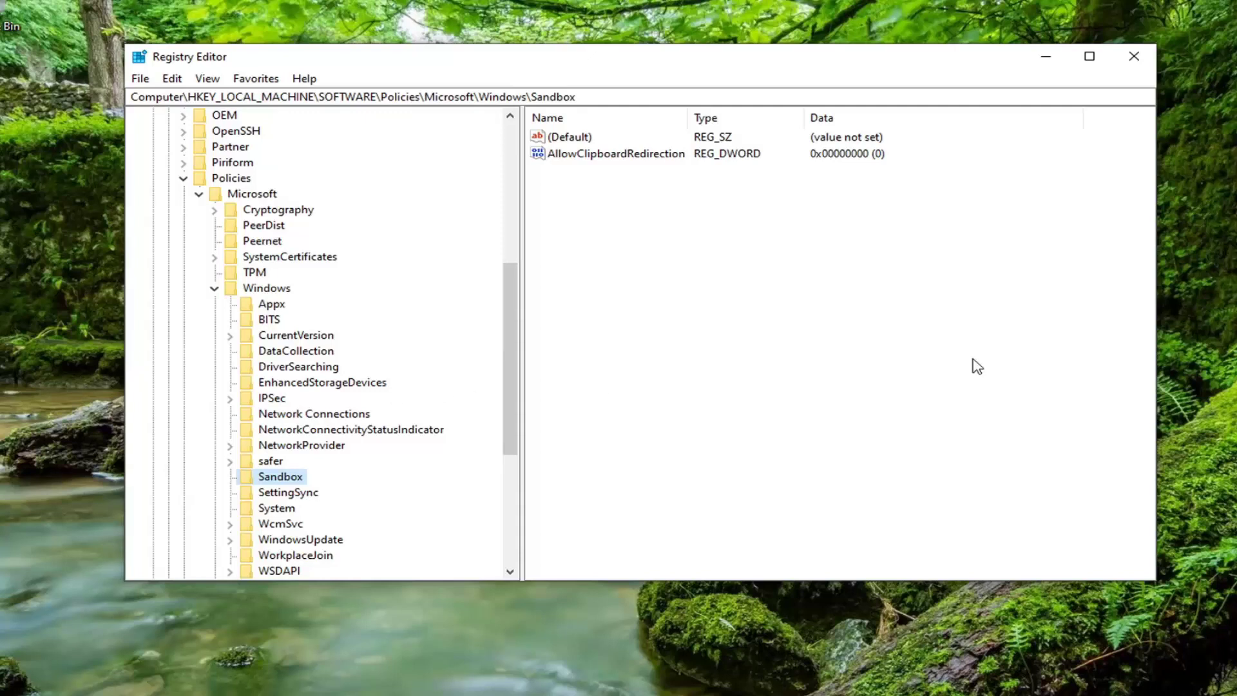
Add a new DWORD (32-bit) value named AllowVideoInput to the Sandbox key
right_click(591, 186)
mouse_move(618, 197)
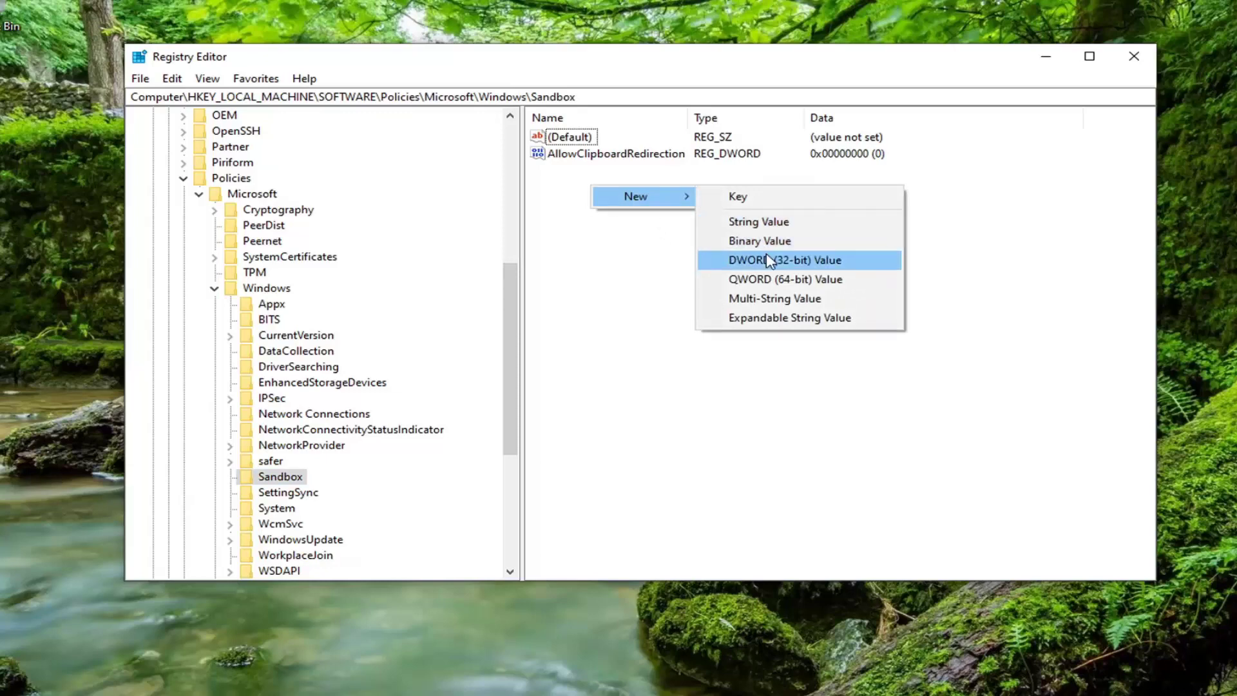
left_click(874, 261)
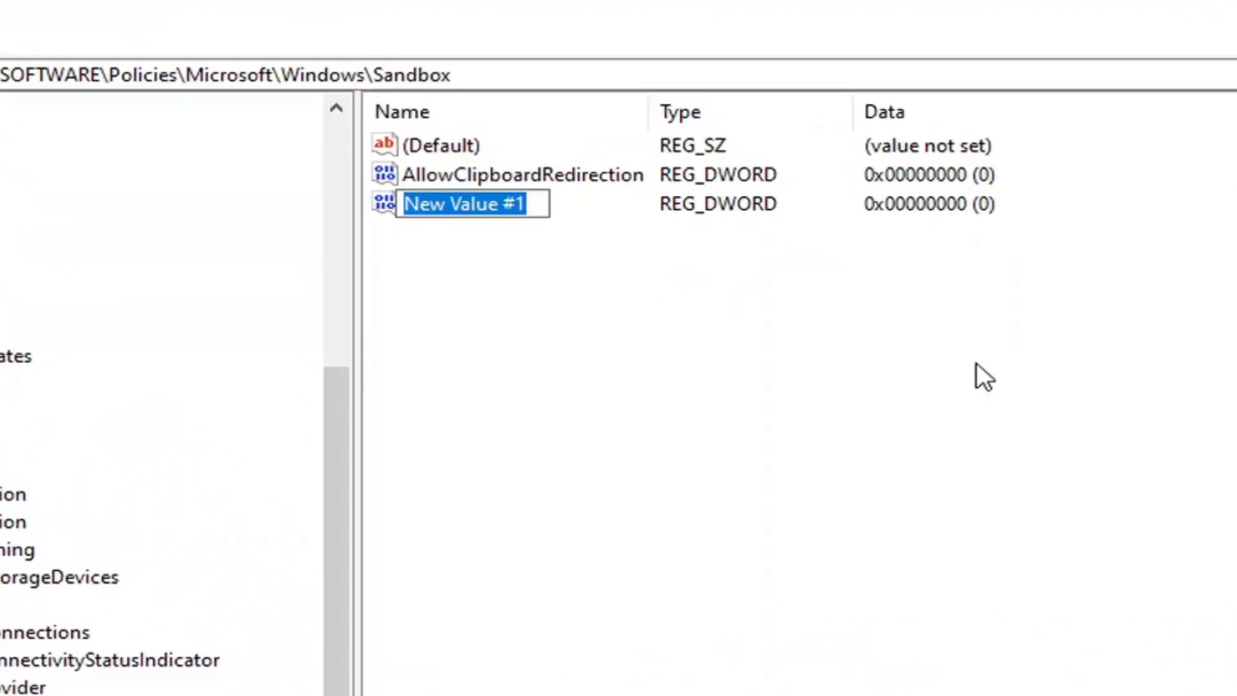
type("Al")
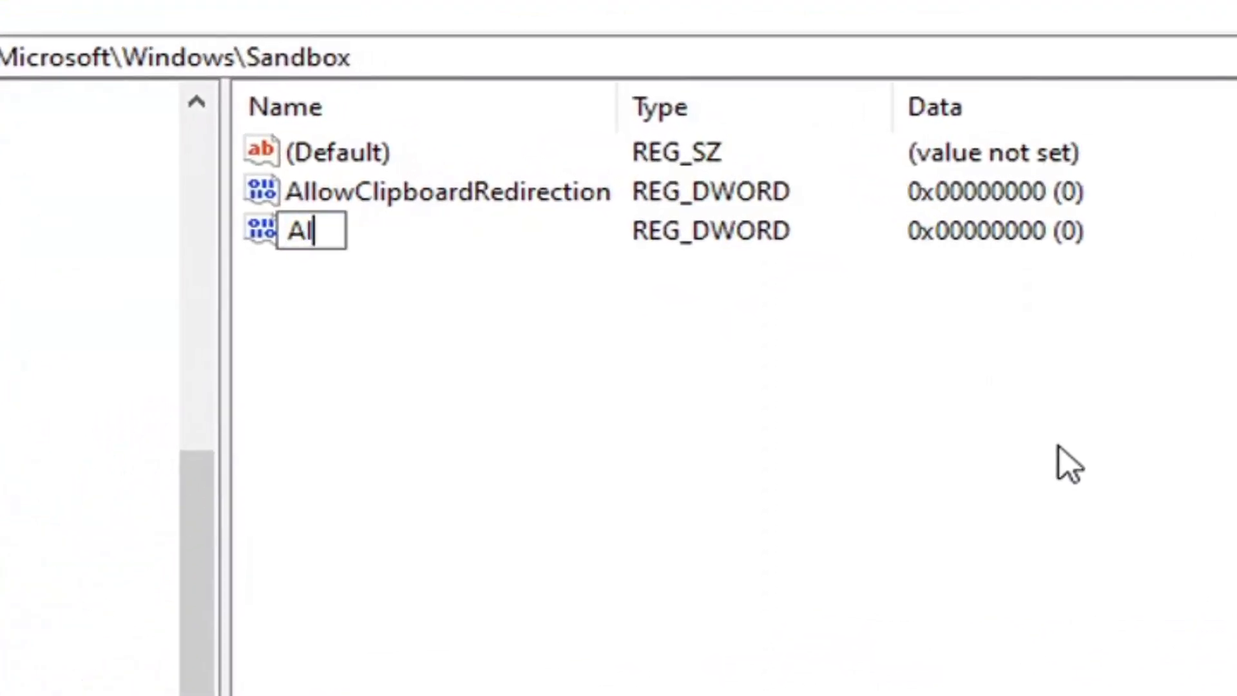
type("lowVideoI")
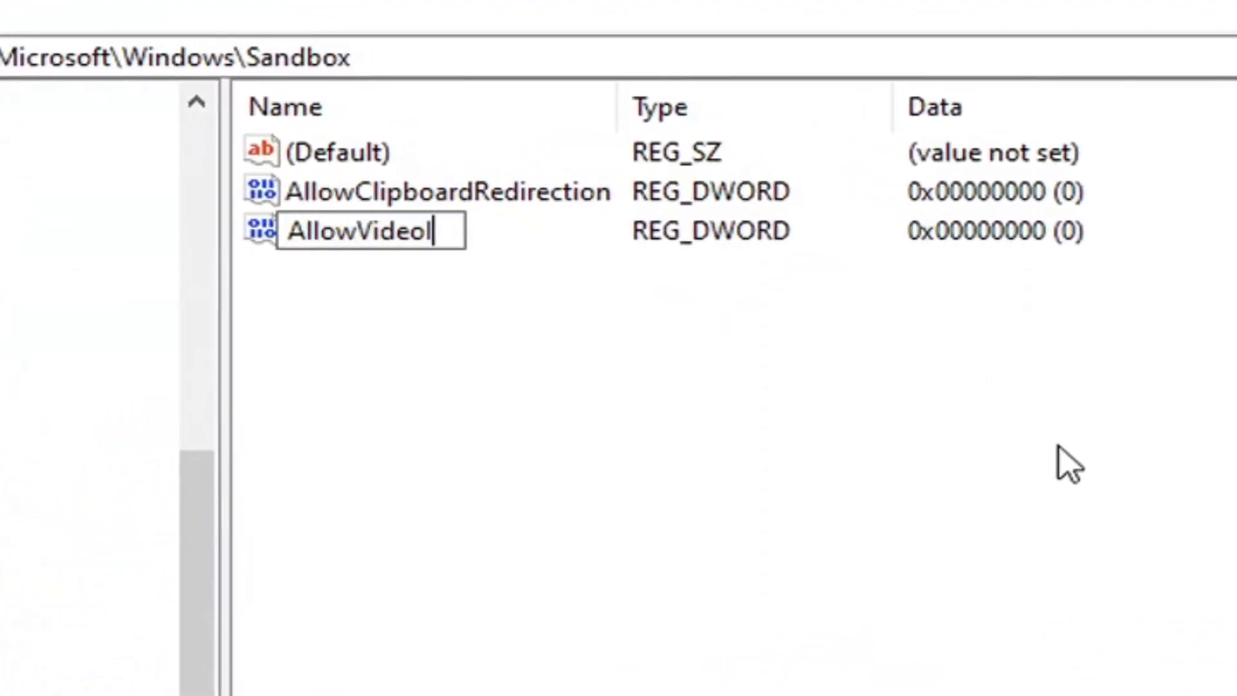
type("nput")
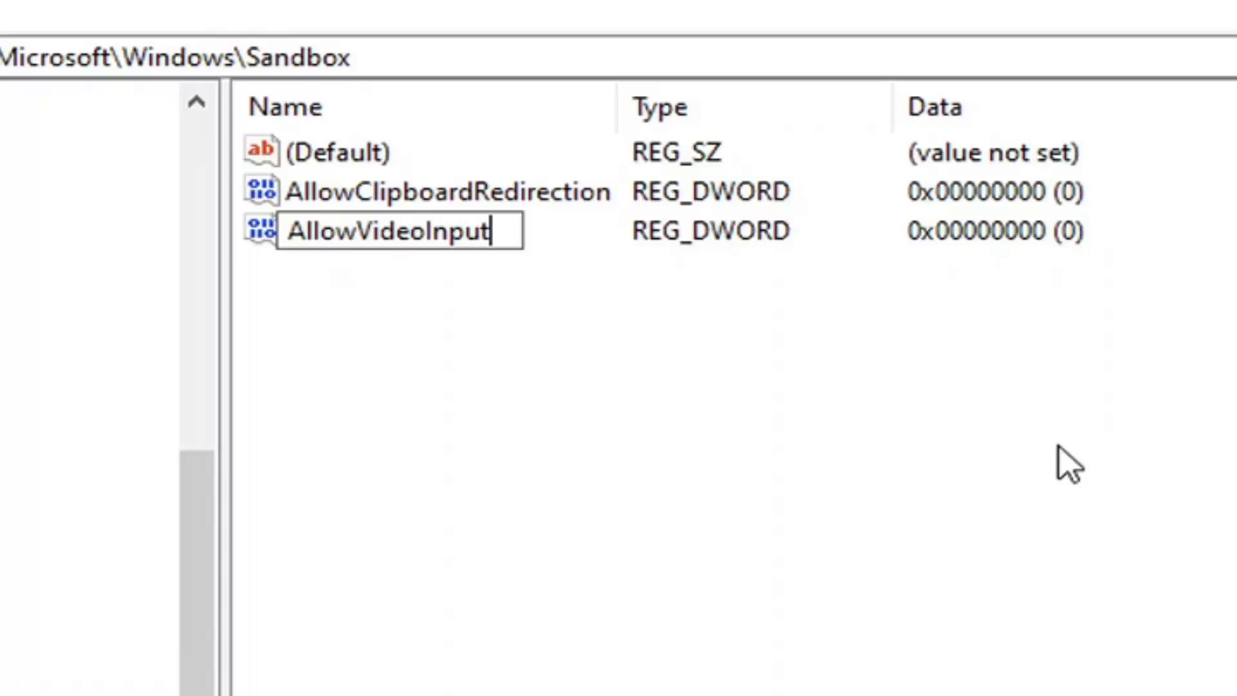
key("Return")
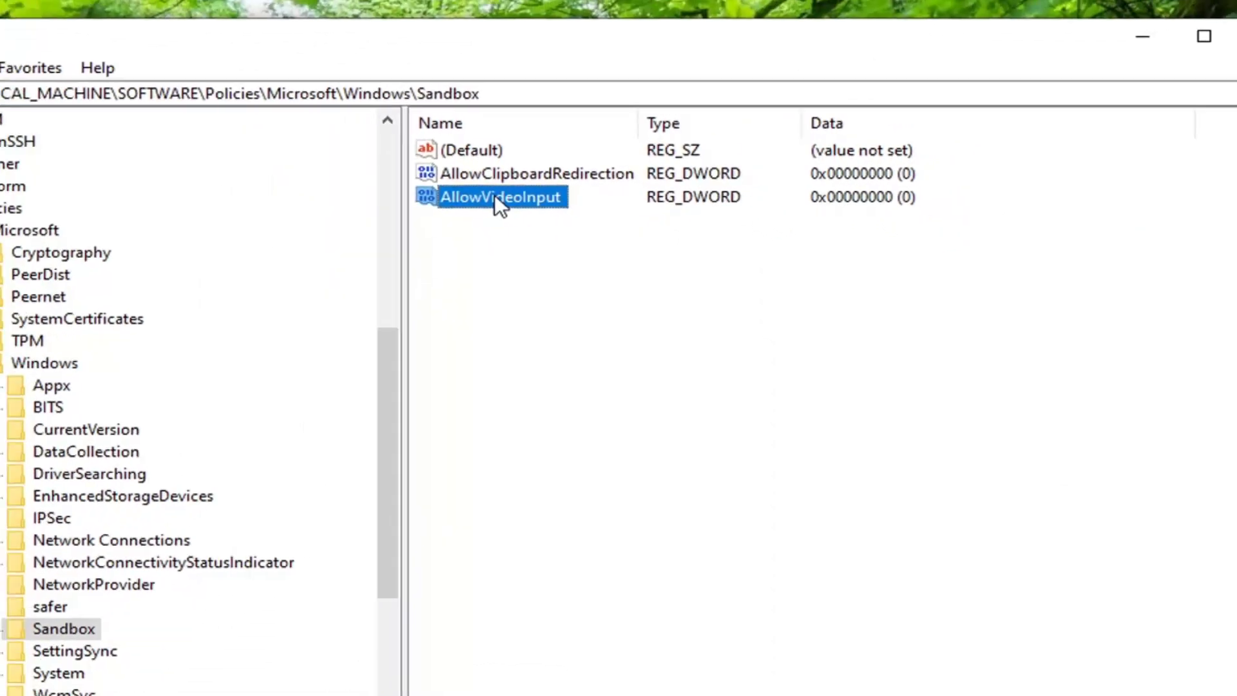
Edit AllowVideoInput and set its value data to 1
double_click(495, 198)
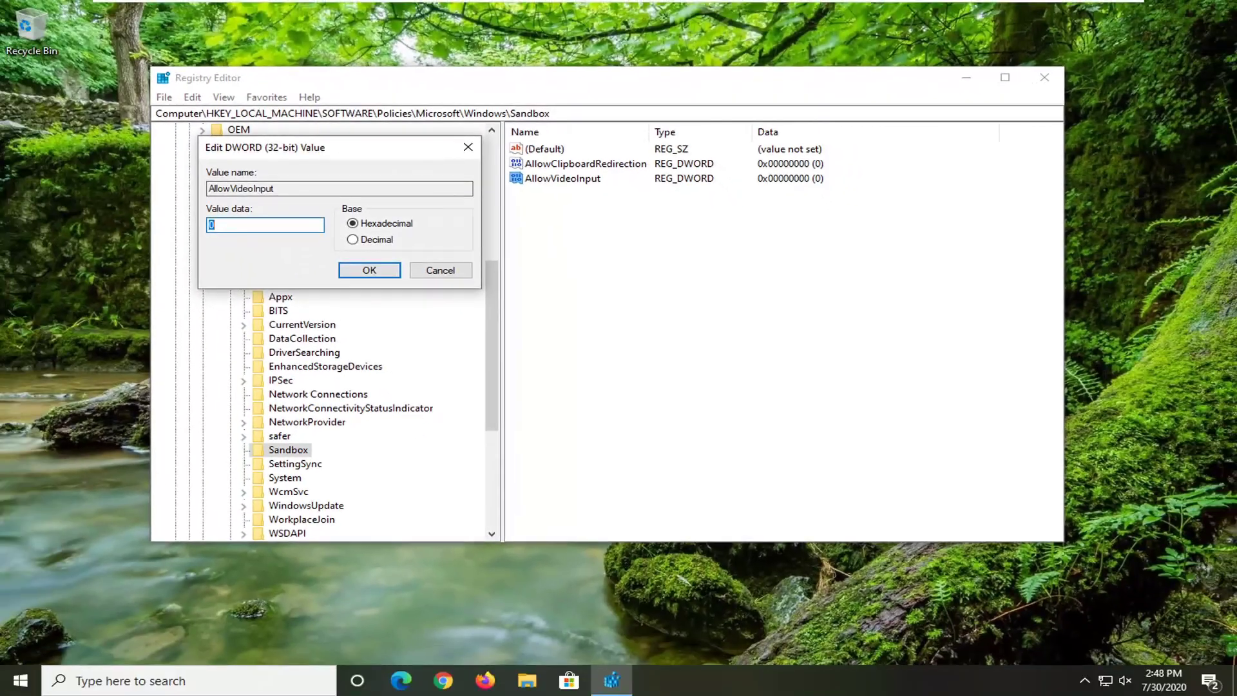
type("1")
key("BackSpace")
type("0")
key("BackSpace")
type("1")
left_click(369, 270)
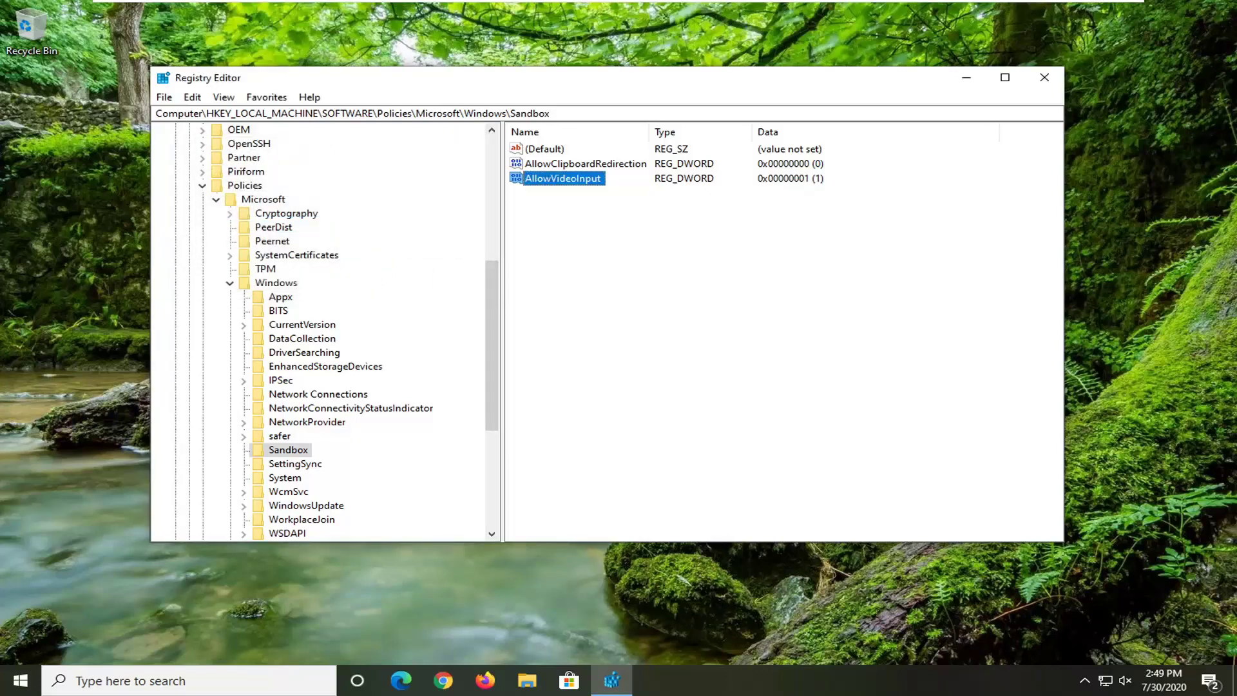
Collapse Windows, Microsoft, Policies, SOFTWARE and HKEY_LOCAL_MACHINE back to Computer, then close Registry Editor
left_click(229, 283)
left_click(216, 214)
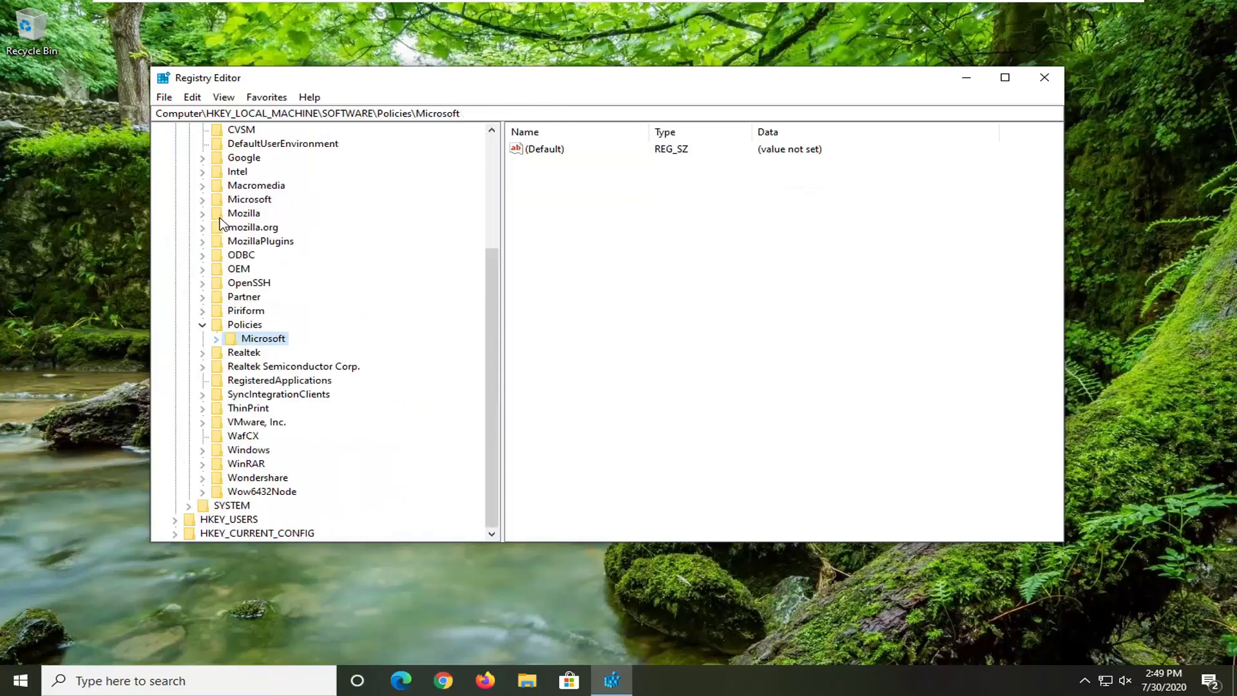
left_click(201, 321)
scroll(196, 290, "up", 4)
left_click(188, 244)
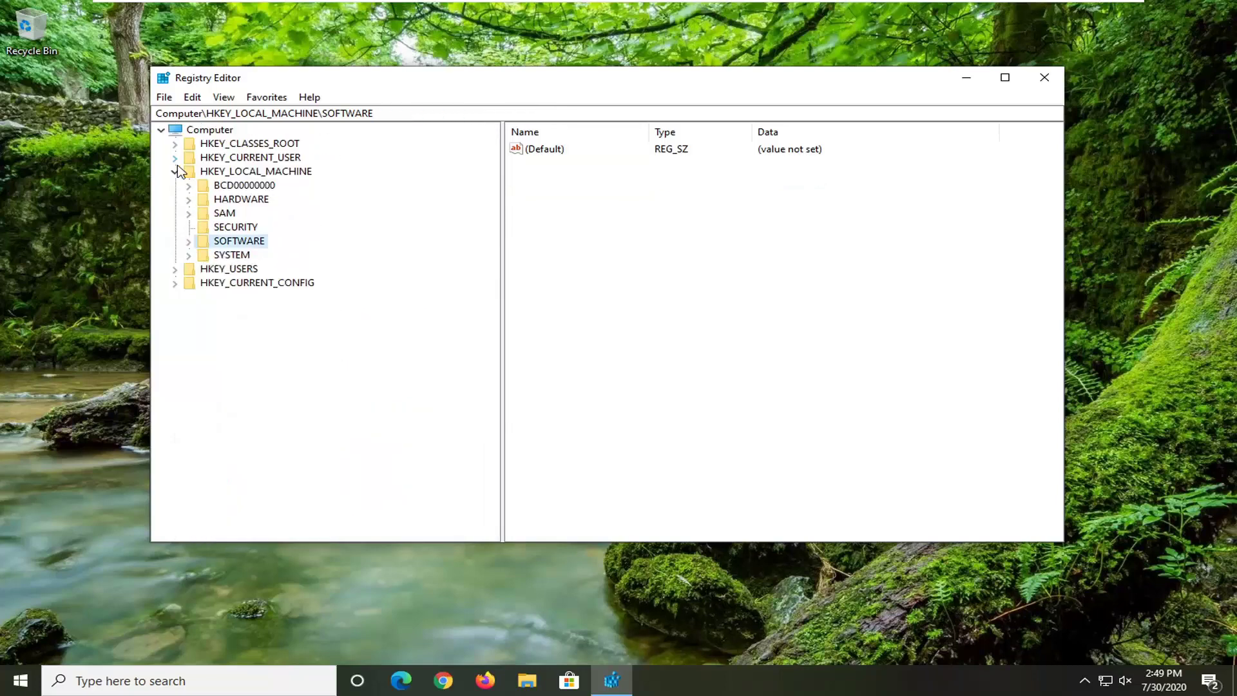
left_click(176, 171)
left_click(193, 131)
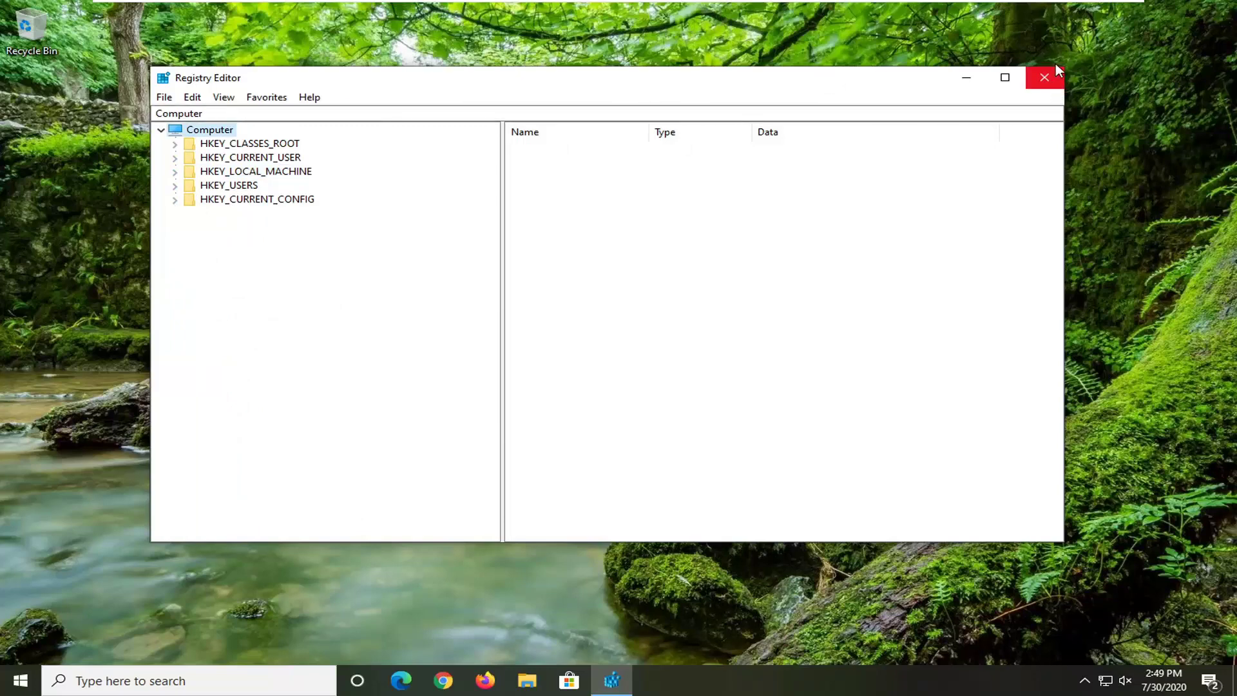
left_click(1045, 78)
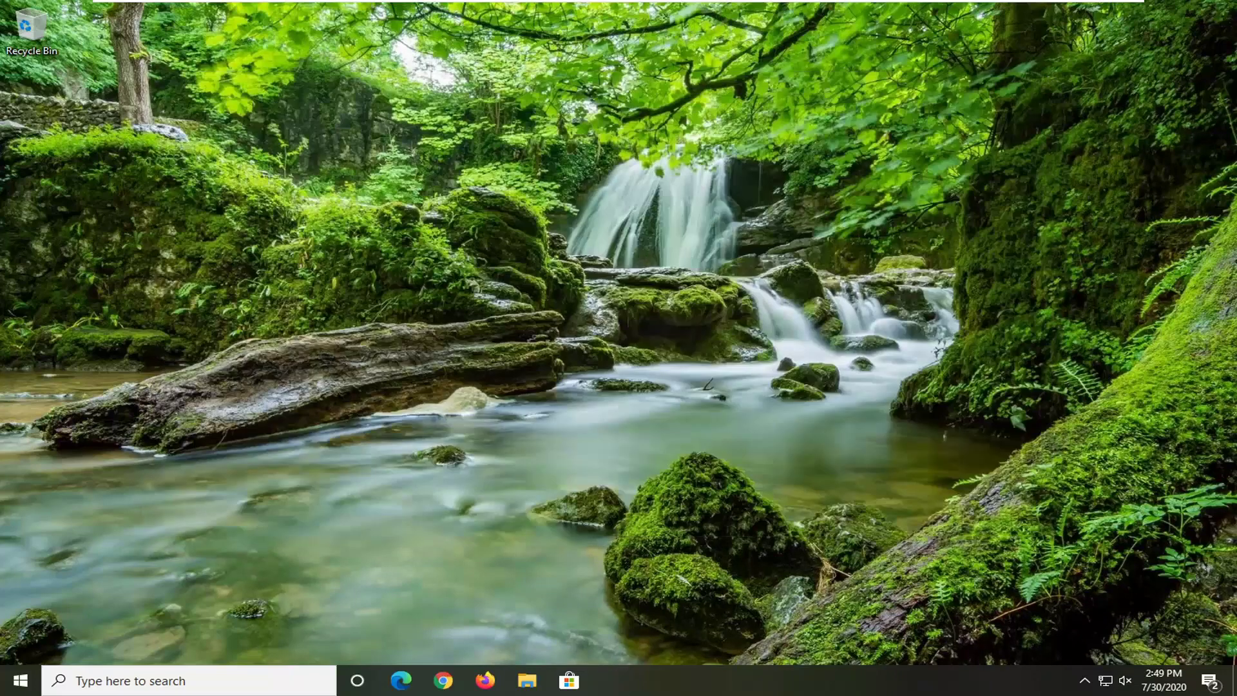